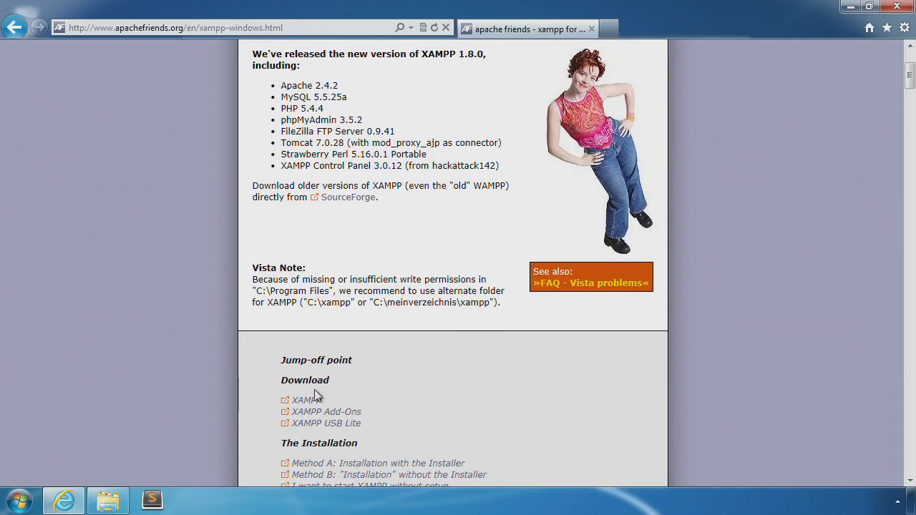
# - Download the XAMPP Windows 1.8.0 installer, run it from the Downloads folder and allow it to make changes
pyautogui.click(308, 400)
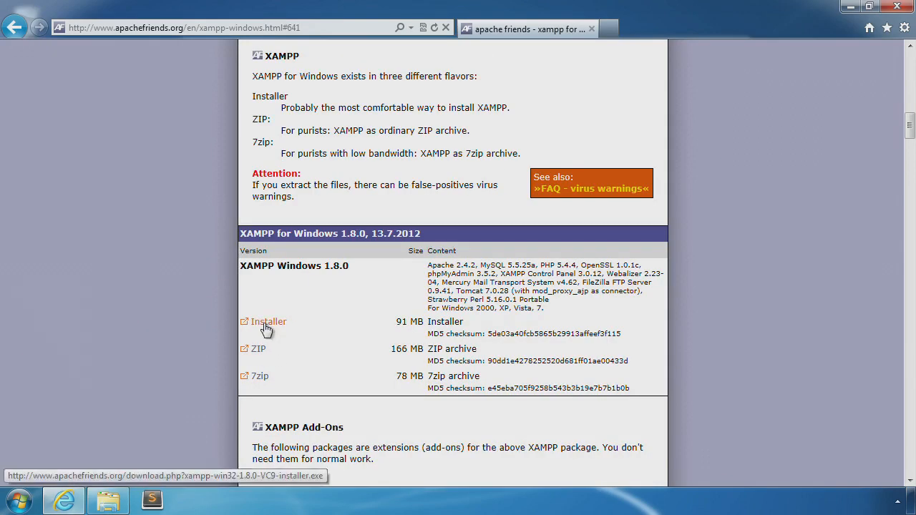
pyautogui.click(266, 326)
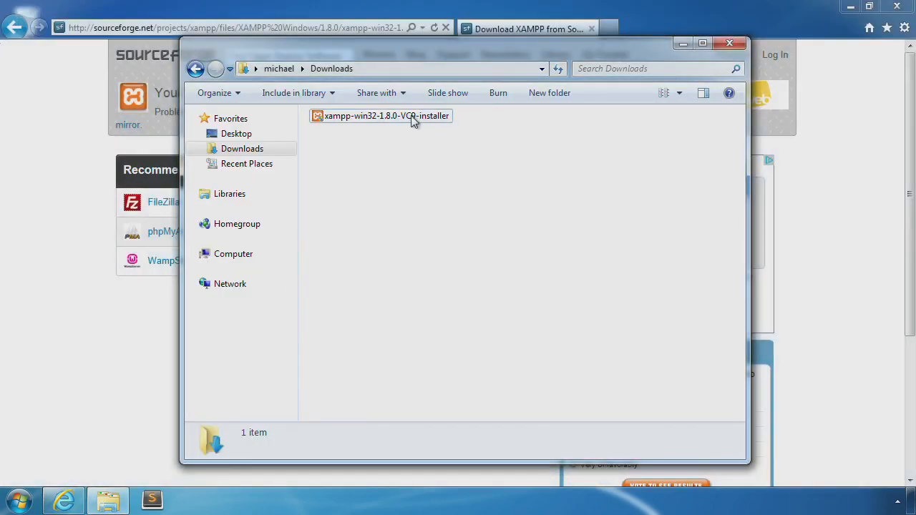
pyautogui.doubleClick(414, 120)
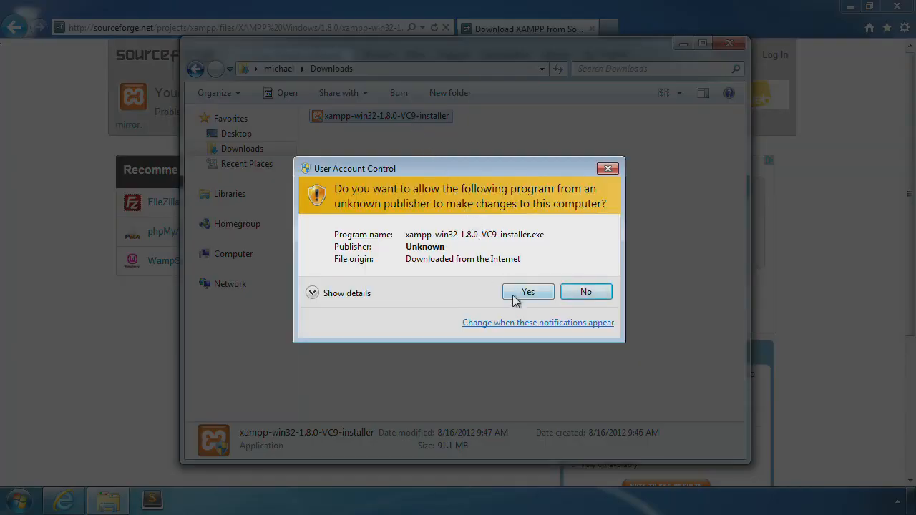
pyautogui.click(514, 296)
# - Install XAMPP into c:\xampp with a desktop icon and start menu folder, without installing any modules as services
pyautogui.click(469, 283)
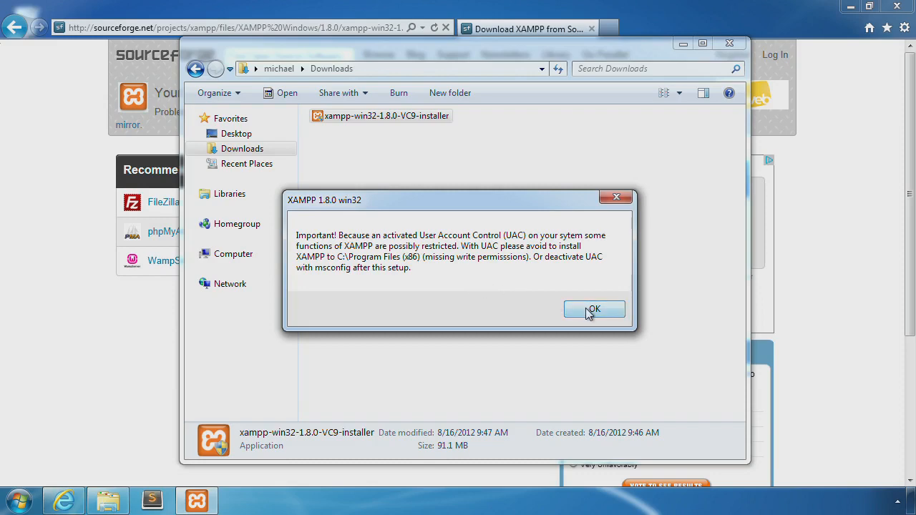
pyautogui.click(591, 309)
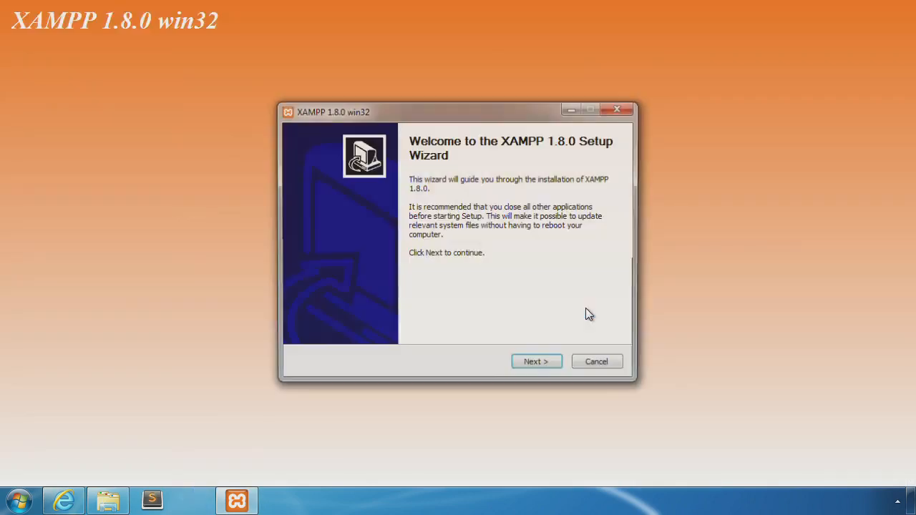
pyautogui.click(545, 364)
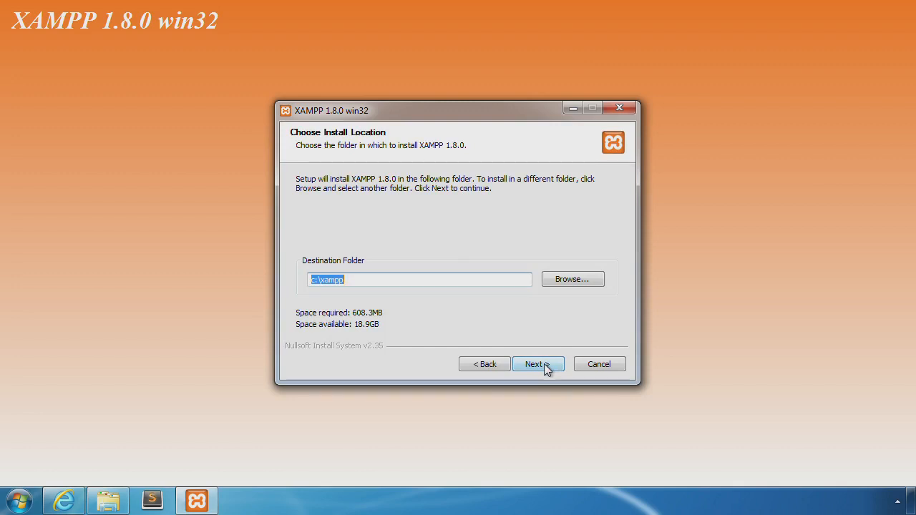
pyautogui.click(543, 363)
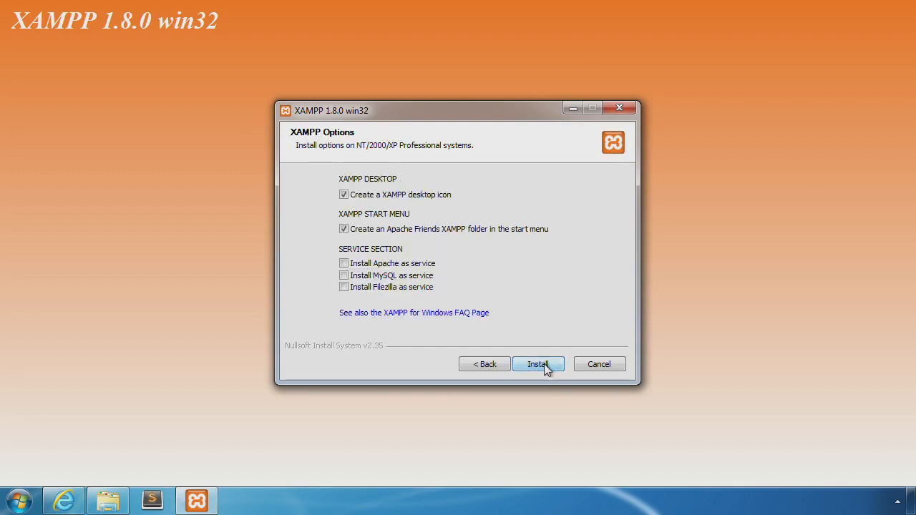
pyautogui.click(544, 364)
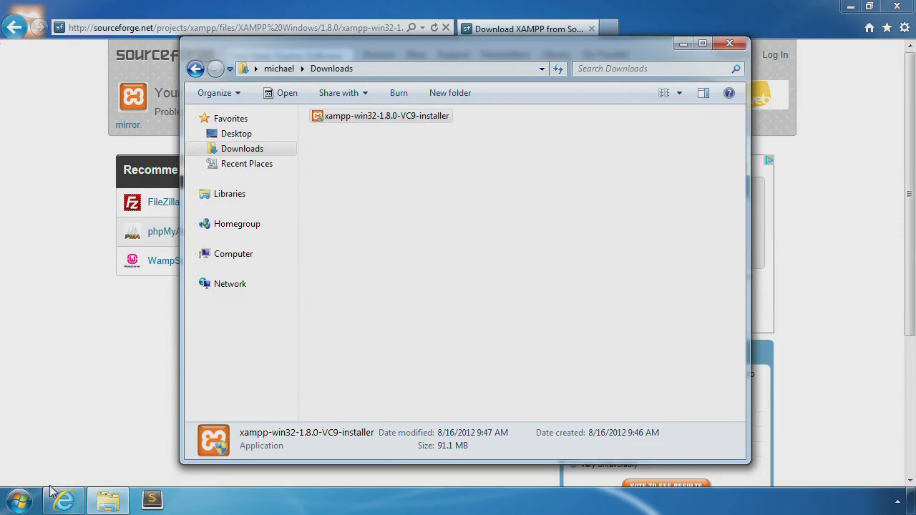
# - Restart the computer
pyautogui.click(20, 501)
pyautogui.click(250, 465)
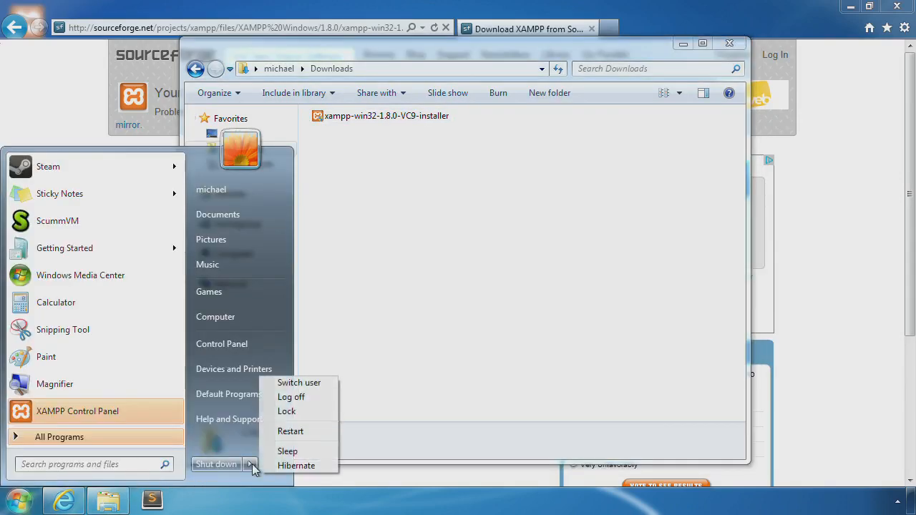
pyautogui.click(300, 431)
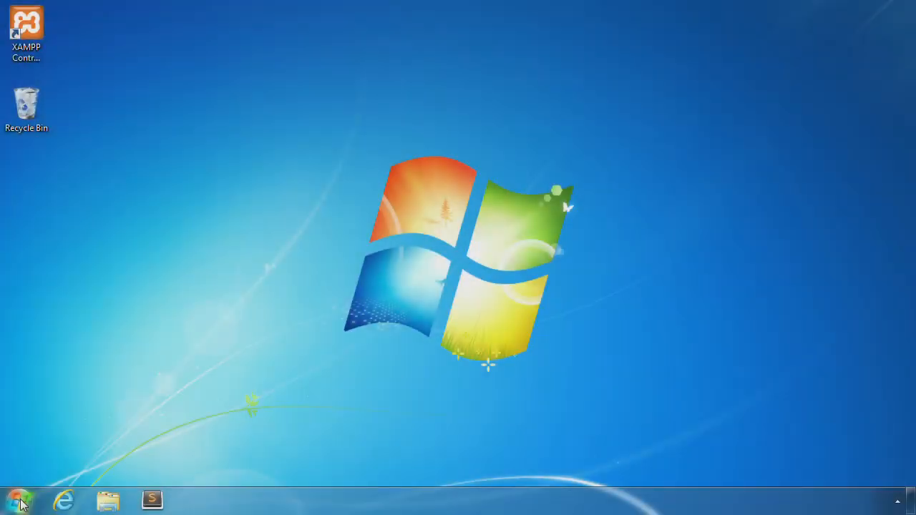
# - Open the XAMPP Control Panel from the Apache Friends program folder with English as its language
pyautogui.click(20, 502)
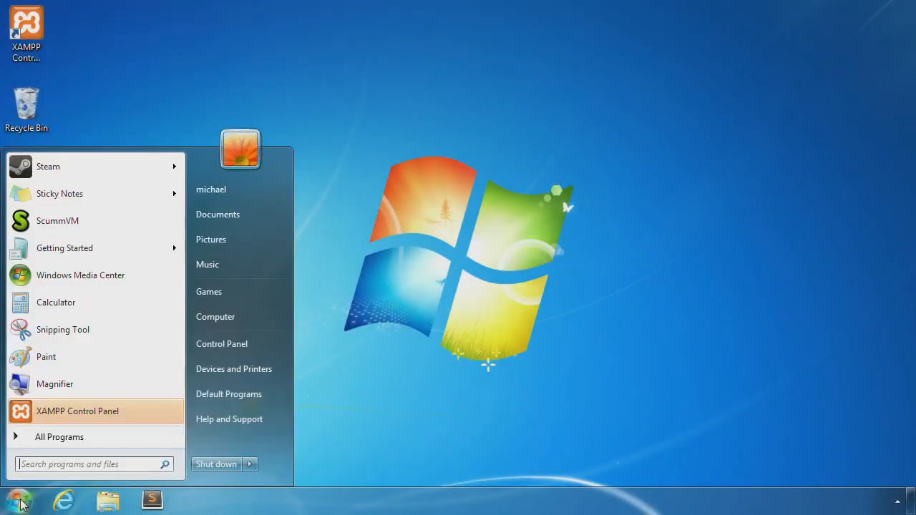
pyautogui.click(42, 438)
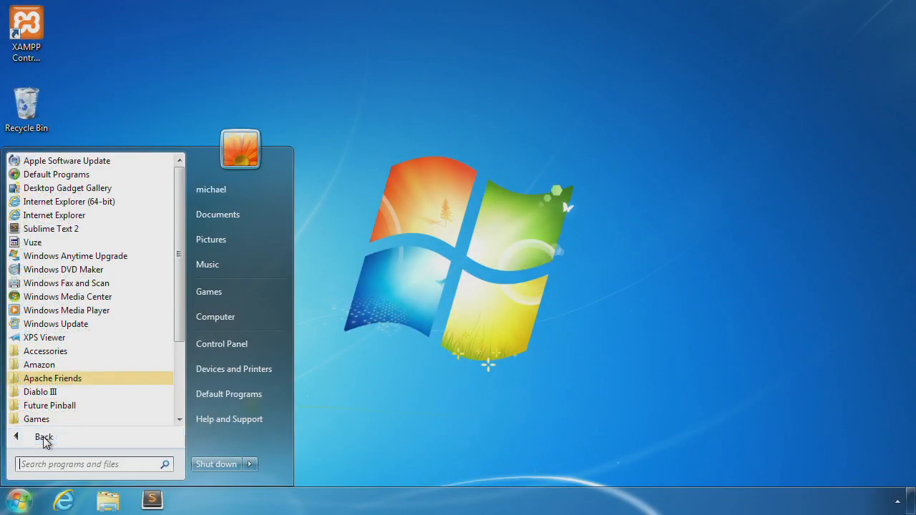
pyautogui.click(56, 383)
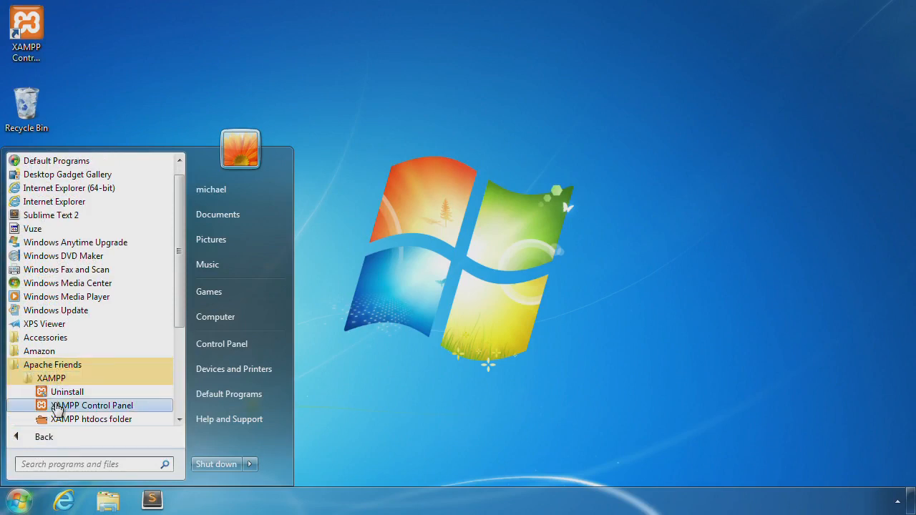
pyautogui.click(57, 408)
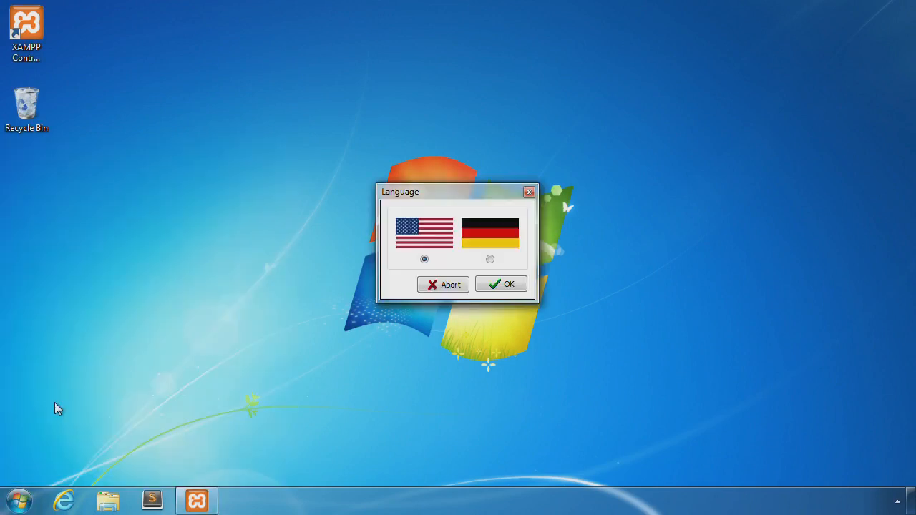
pyautogui.click(505, 284)
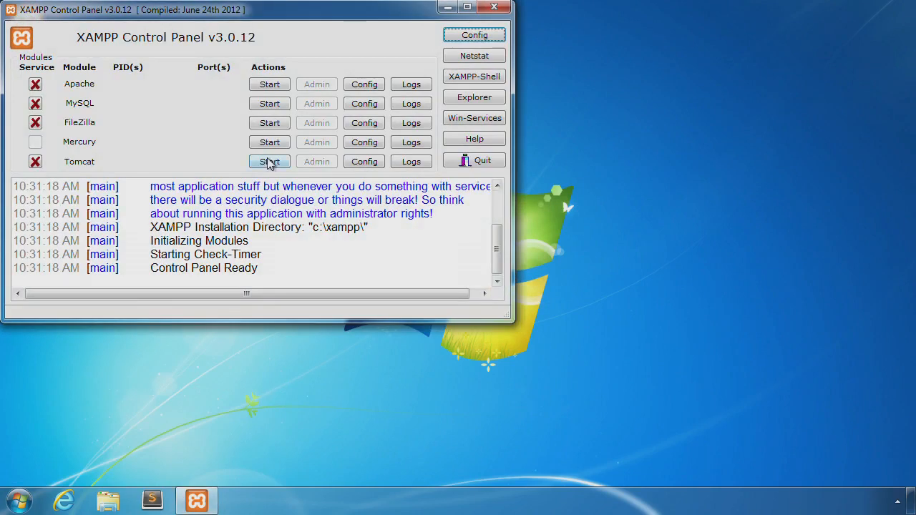
# - Start the Apache module without granting it firewall access, and open its admin page in the browser
pyautogui.click(270, 85)
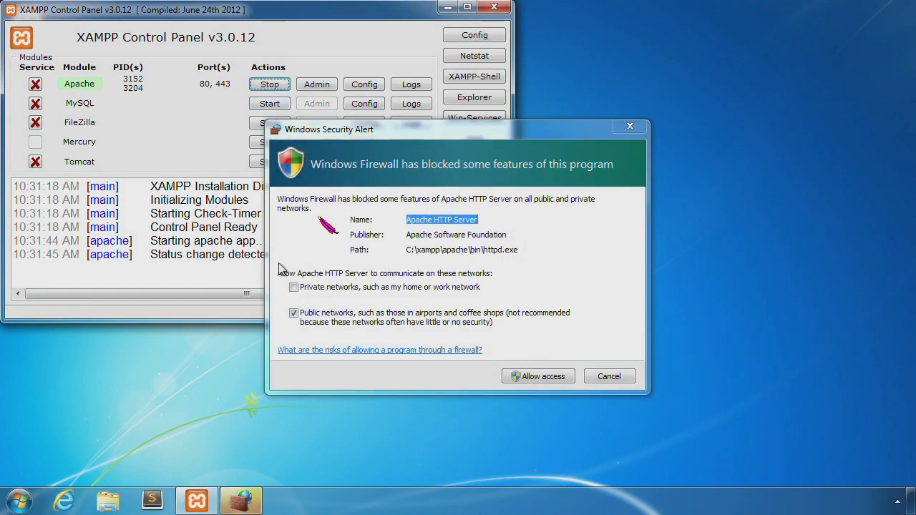
pyautogui.click(294, 314)
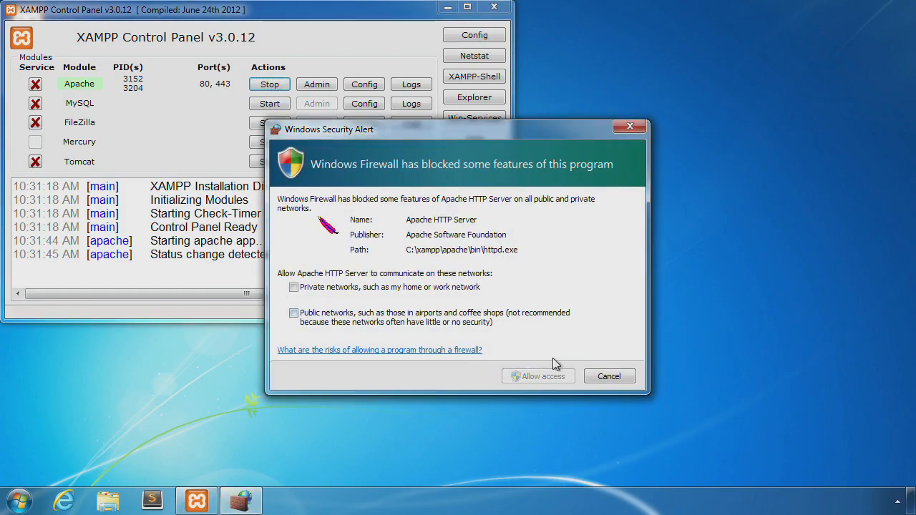
pyautogui.click(608, 378)
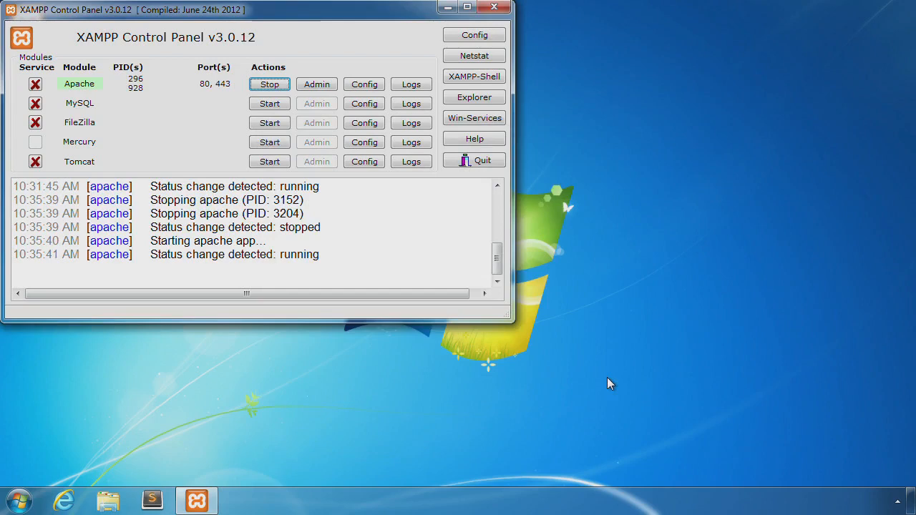
pyautogui.click(319, 86)
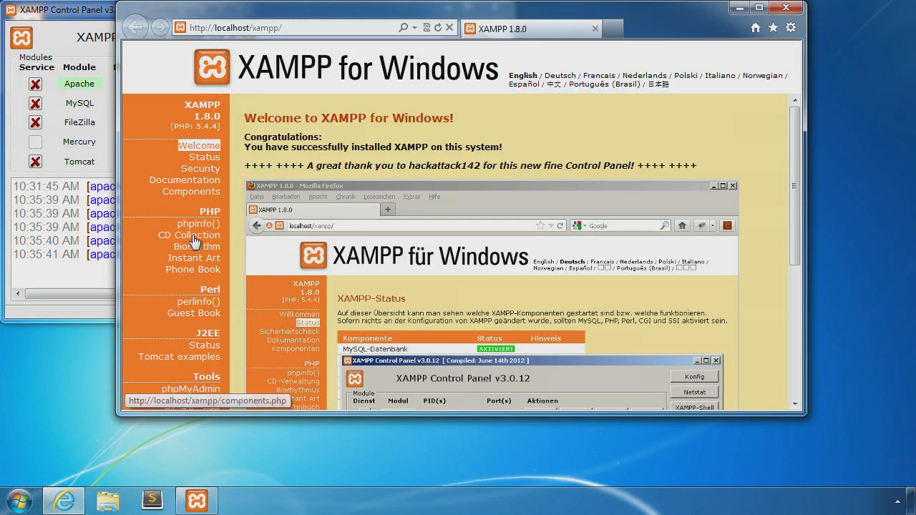
# - Send a shortcut to the htdocs folder in C:\xampp to the desktop
pyautogui.click(109, 504)
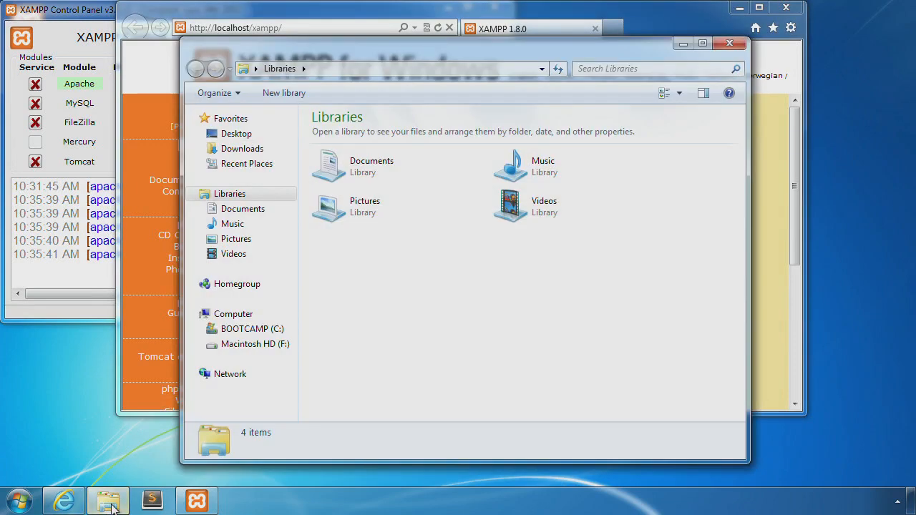
pyautogui.click(247, 333)
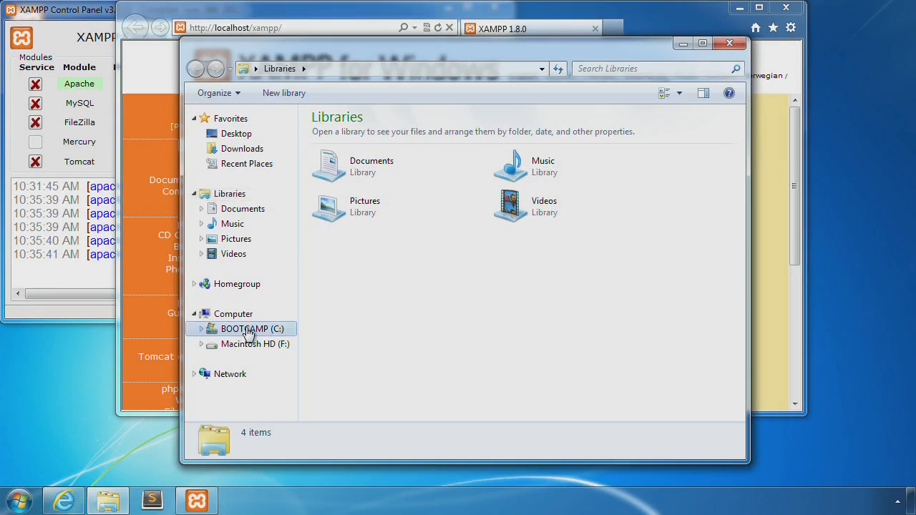
pyautogui.doubleClick(337, 255)
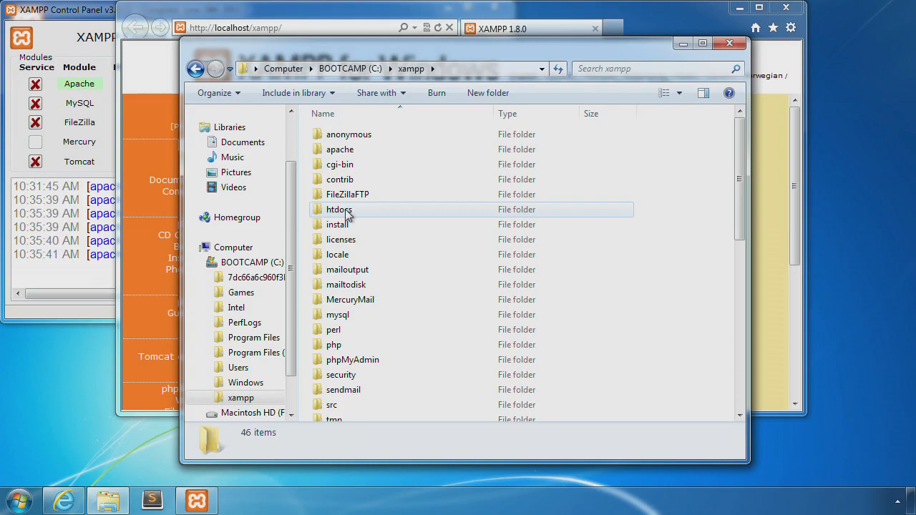
pyautogui.rightClick(346, 211)
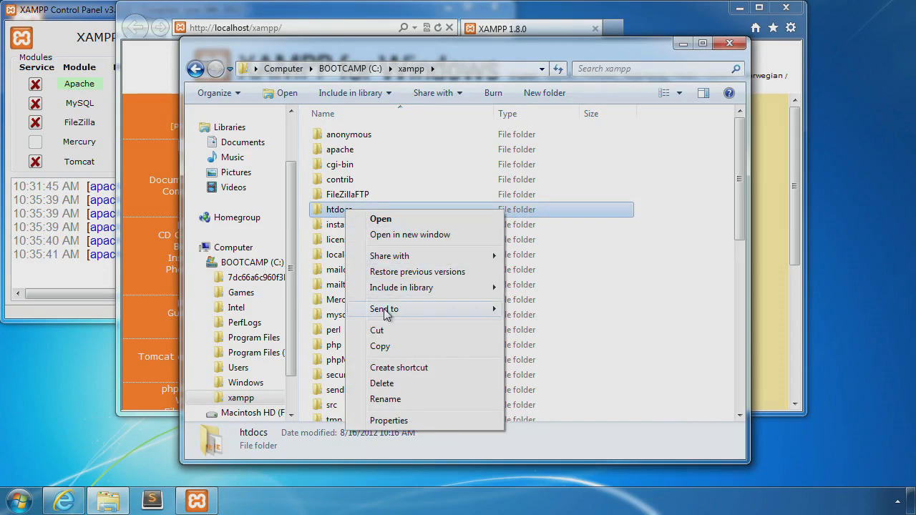
pyautogui.moveTo(393, 314)
pyautogui.click(534, 341)
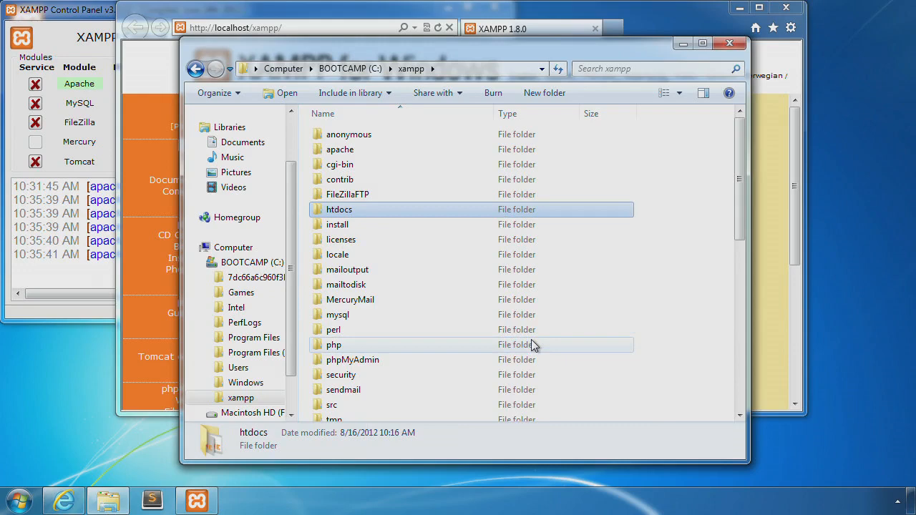
# - Delete all loose files in the htdocs folder, from the first apache_pb image through index.php, keeping the subfolders
pyautogui.doubleClick(347, 210)
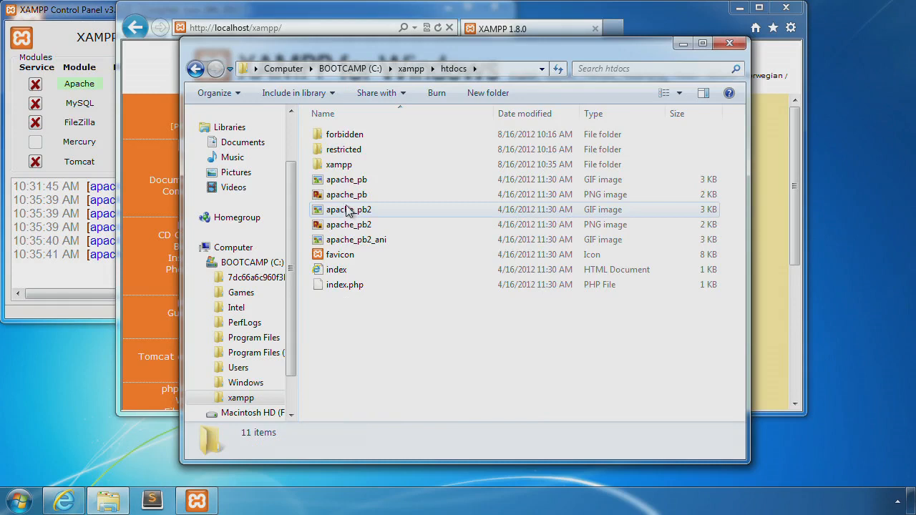
pyautogui.click(348, 179)
pyautogui.hotkey('shift', 'Down')
pyautogui.hotkey('shift', 'Down')
pyautogui.hotkey('shift', 'Down')
pyautogui.hotkey('shift', 'Down')
pyautogui.hotkey('shift', 'Down')
pyautogui.hotkey('shift', 'Down')
pyautogui.hotkey('shift', 'Down')
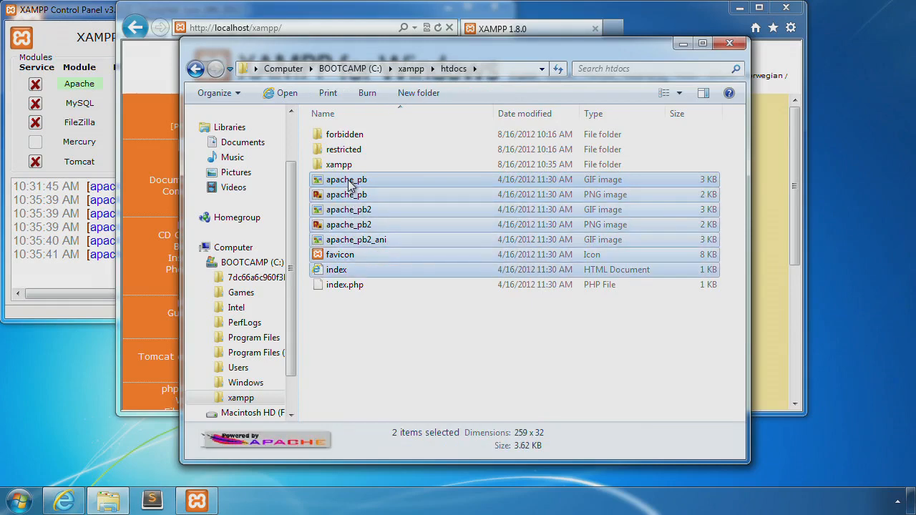
pyautogui.press('Delete')
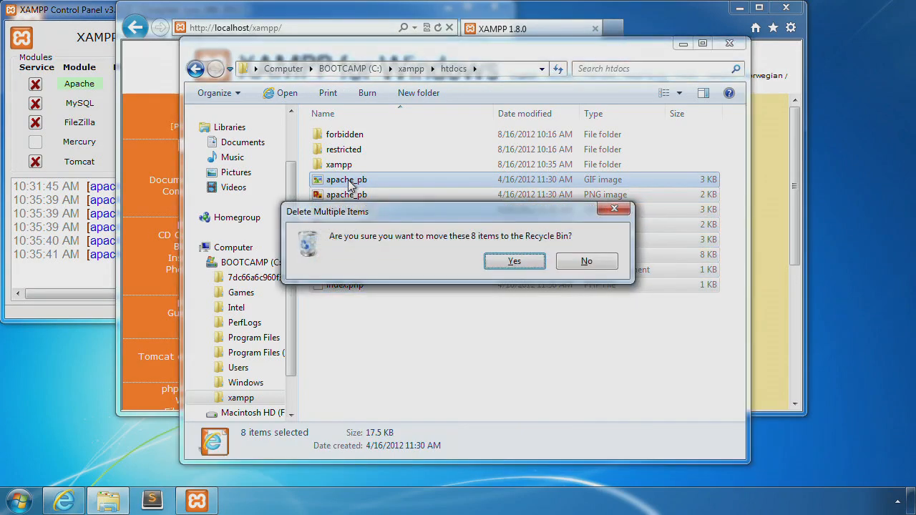
pyautogui.press('Return')
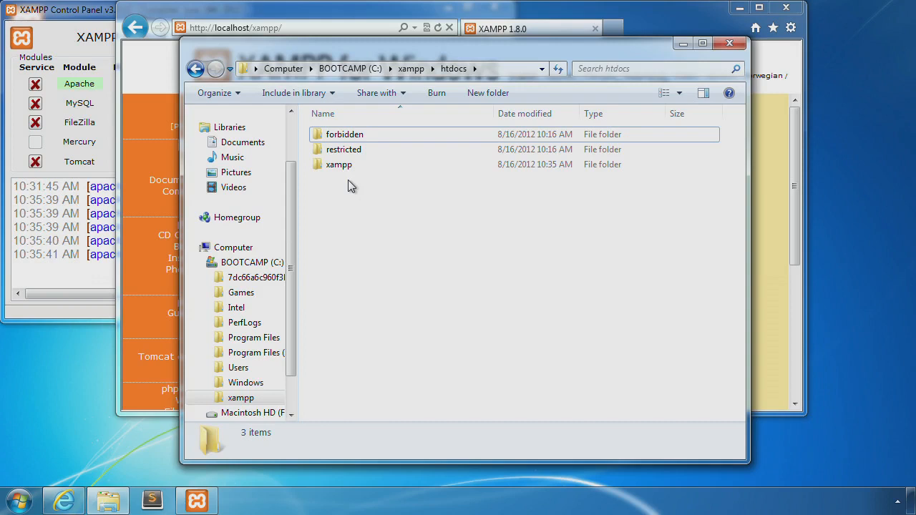
# - Turn off the hiding of extensions for known file types in Folder Options
pyautogui.press('alt')
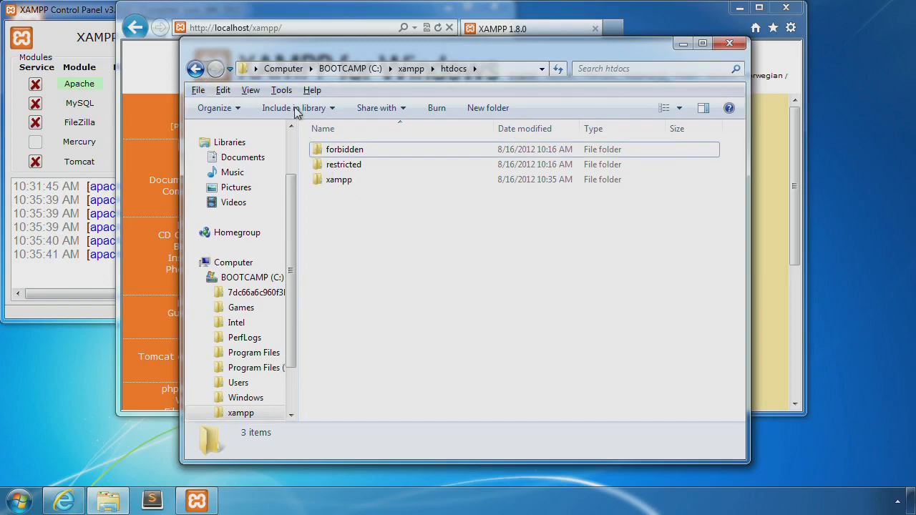
pyautogui.click(282, 91)
pyautogui.click(300, 162)
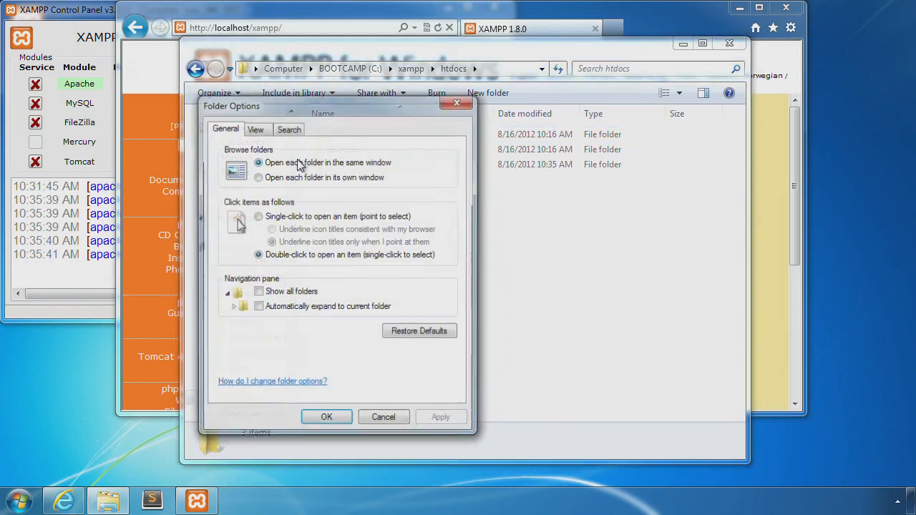
pyautogui.click(257, 131)
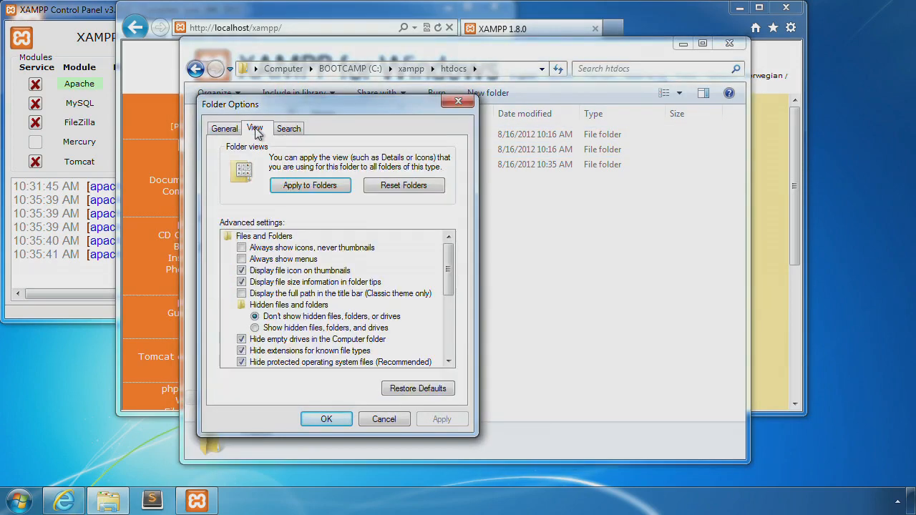
pyautogui.click(282, 353)
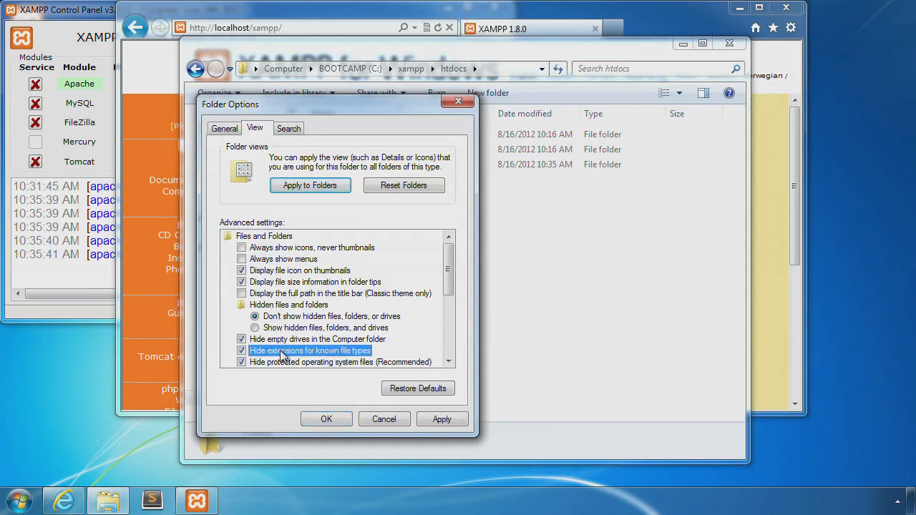
pyautogui.click(324, 420)
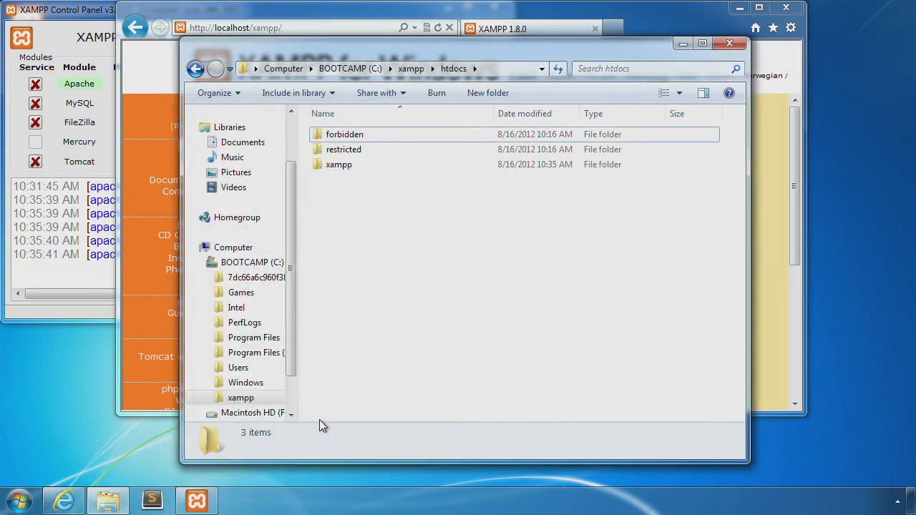
# - Create a new text document in the htdocs folder and name it test.php, accepting the file extension change
pyautogui.rightClick(330, 336)
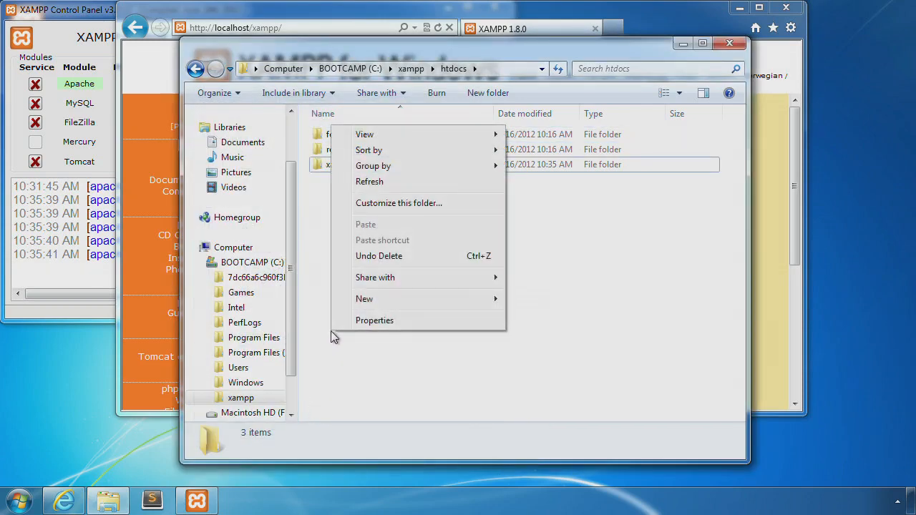
pyautogui.moveTo(466, 307)
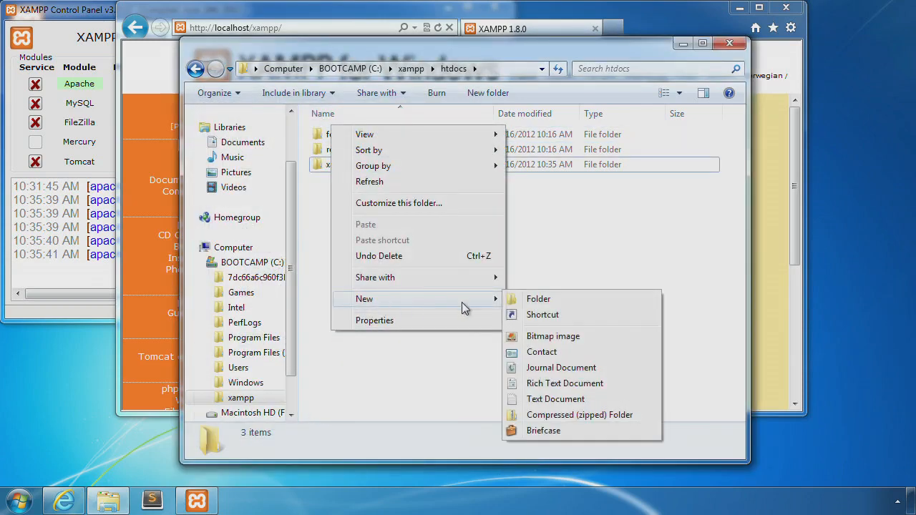
pyautogui.click(554, 400)
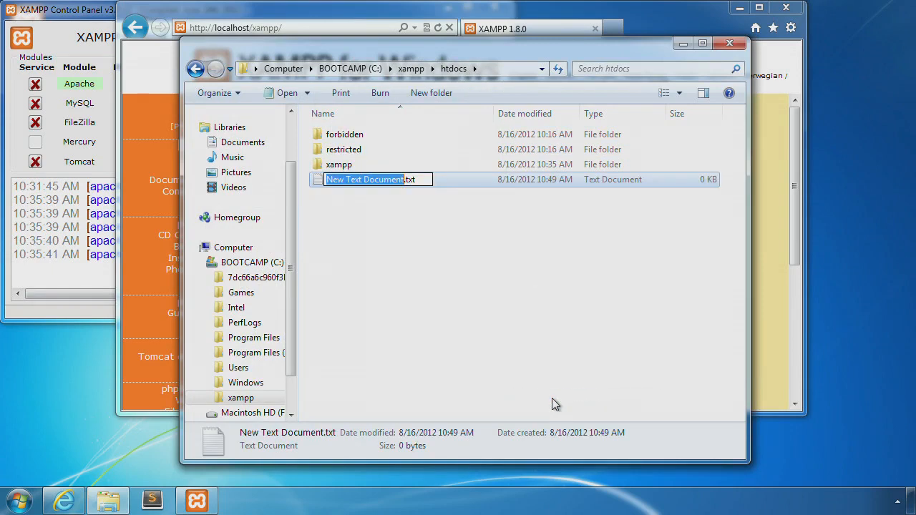
pyautogui.write('test.php')
pyautogui.press('Delete')
pyautogui.press('Delete')
pyautogui.press('Delete')
pyautogui.press('Delete')
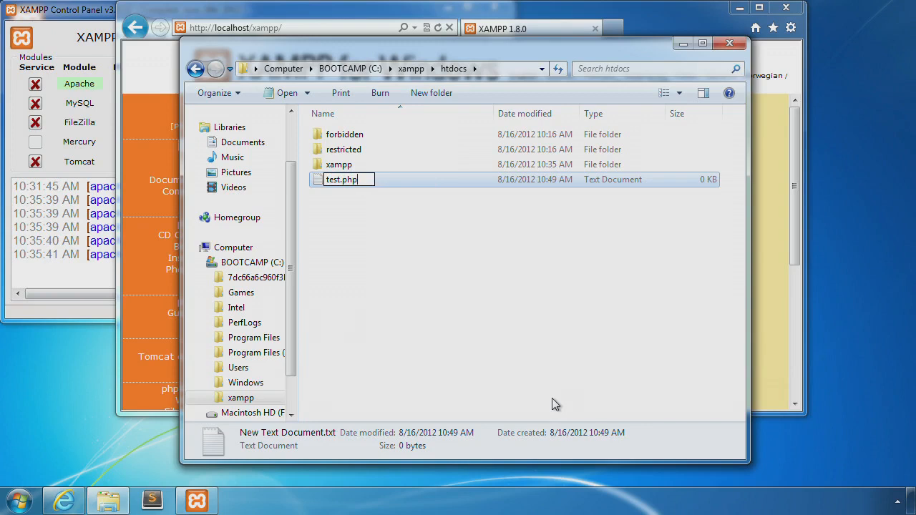
pyautogui.press('Return')
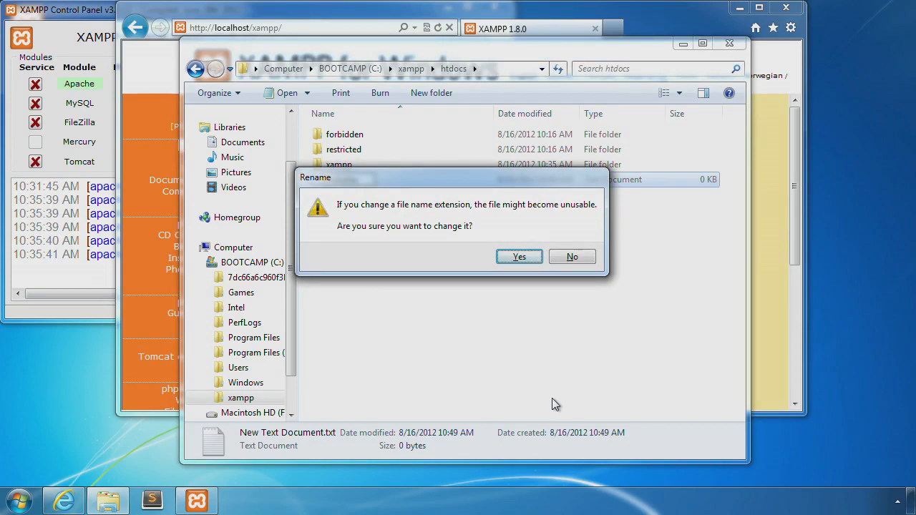
pyautogui.click(516, 256)
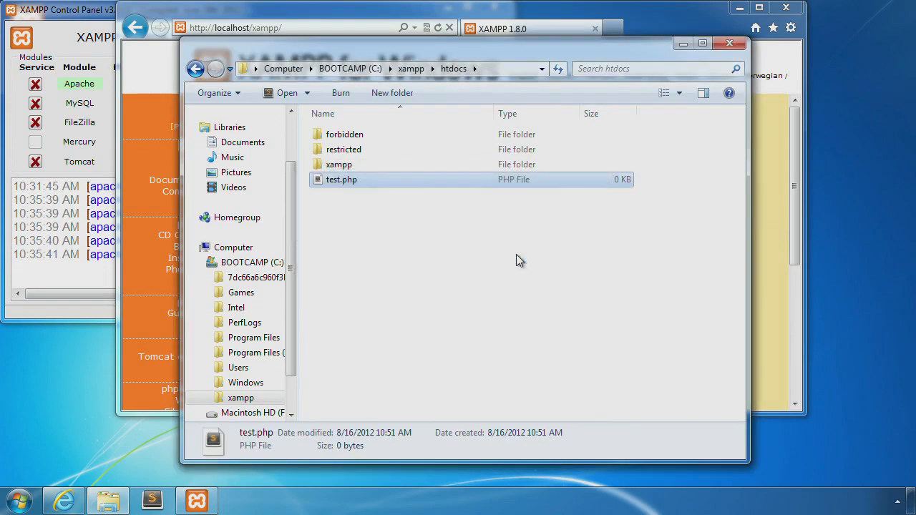
# - Open test.php in Sublime Text 2 and add the htdocs folder to the project
pyautogui.doubleClick(365, 179)
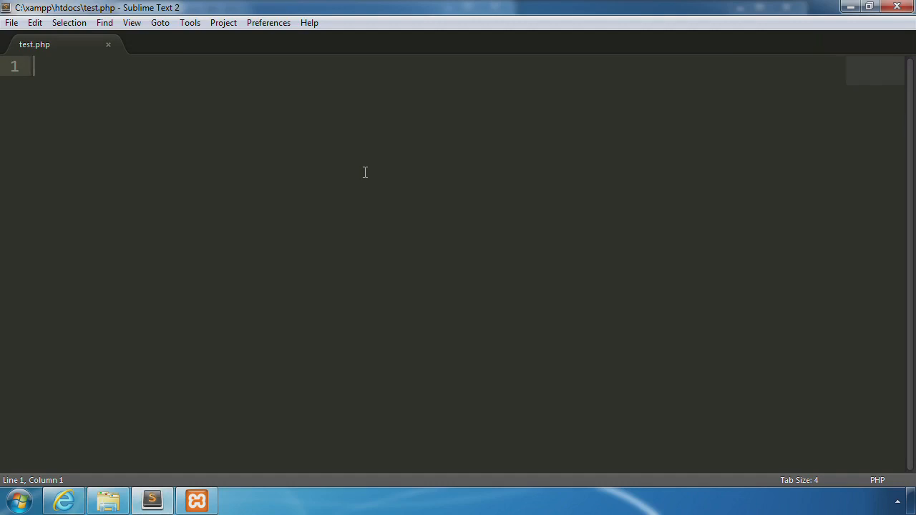
pyautogui.click(228, 26)
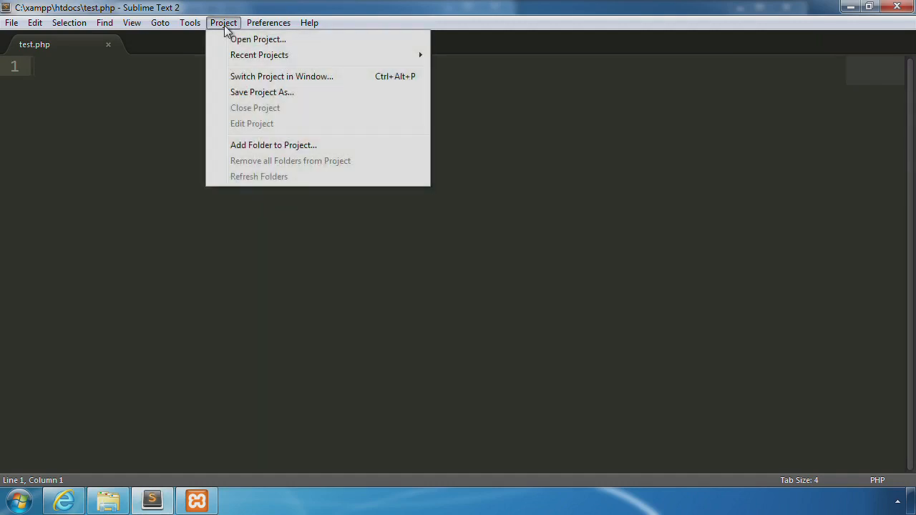
pyautogui.click(254, 146)
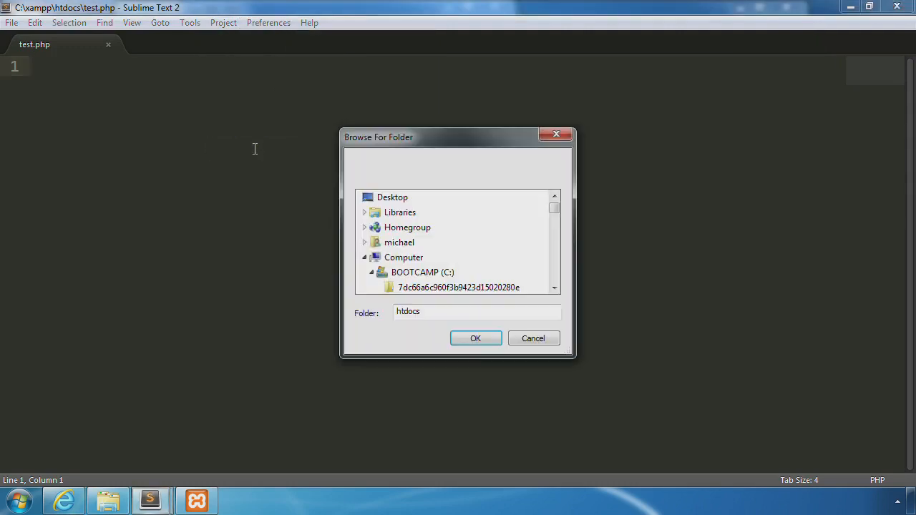
pyautogui.click(475, 340)
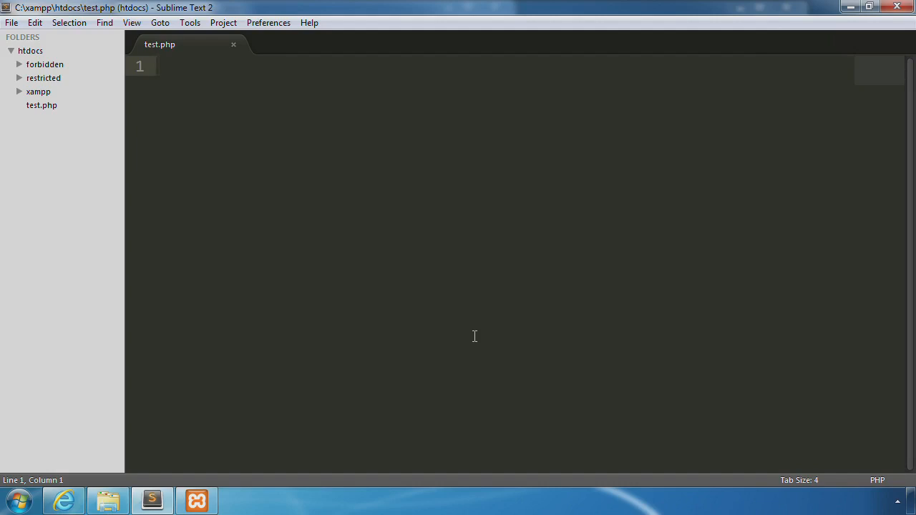
# - Enter the text "Shirts 4 Mike" on line 1 of test.php and save the file
pyautogui.write('S')
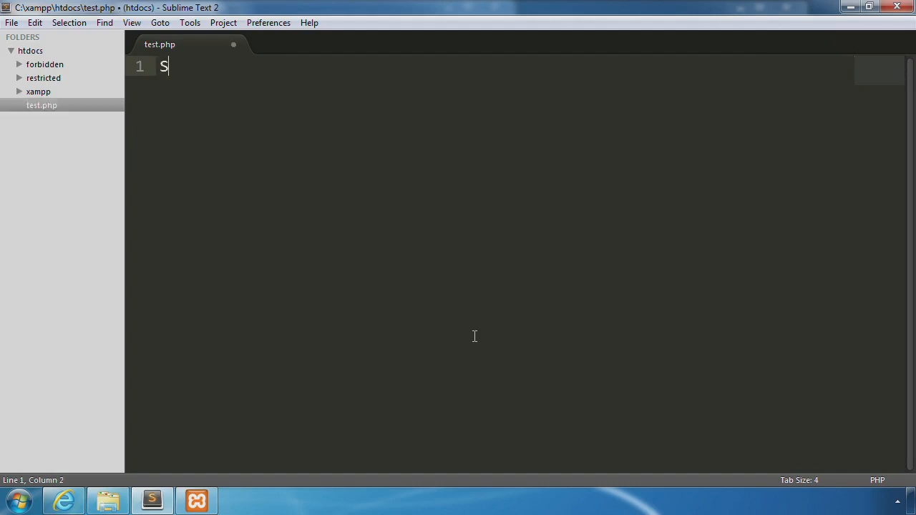
pyautogui.write('hirts 4 Mike')
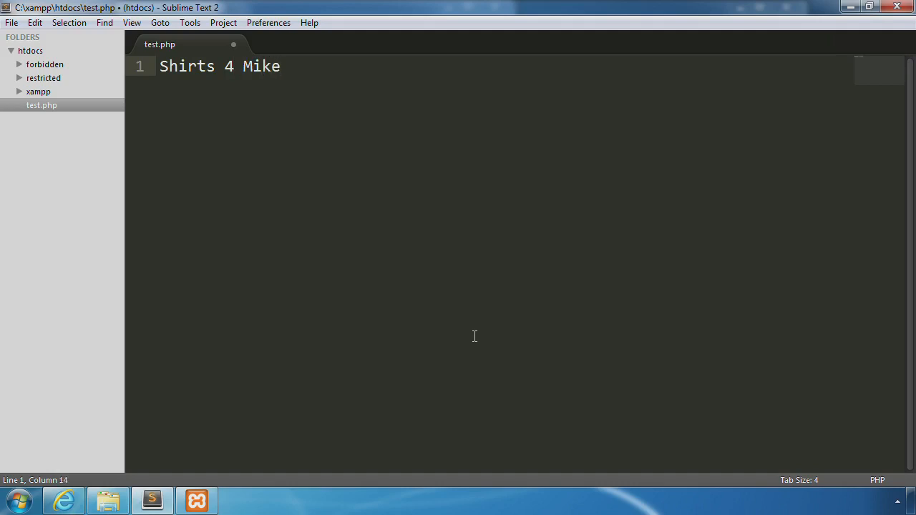
pyautogui.hotkey('ctrl', 's')
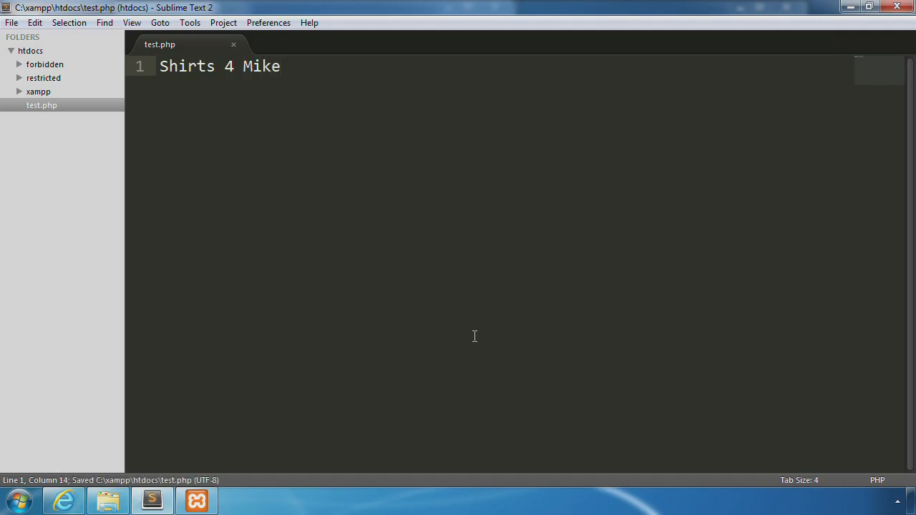
pyautogui.hotkey('alt', 'Tab')
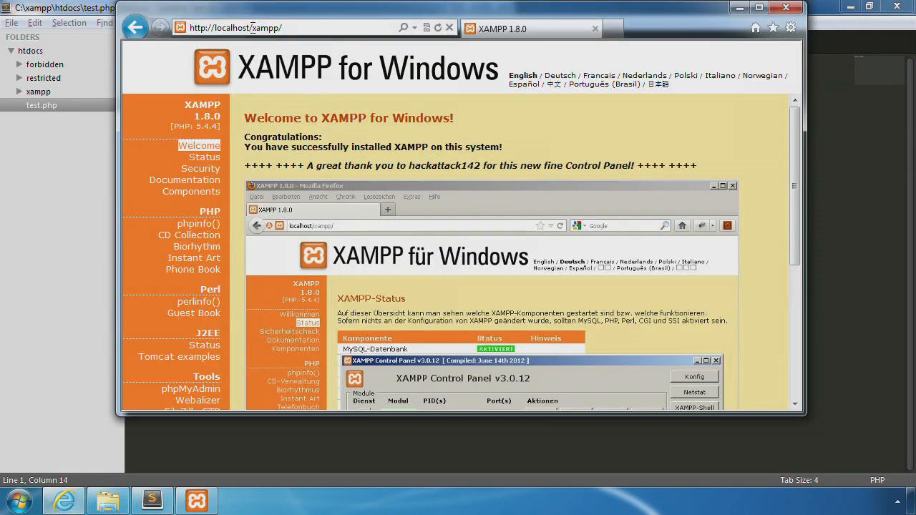
pyautogui.moveTo(252, 27); pyautogui.dragTo(332, 27)
pyautogui.press('BackSpace')
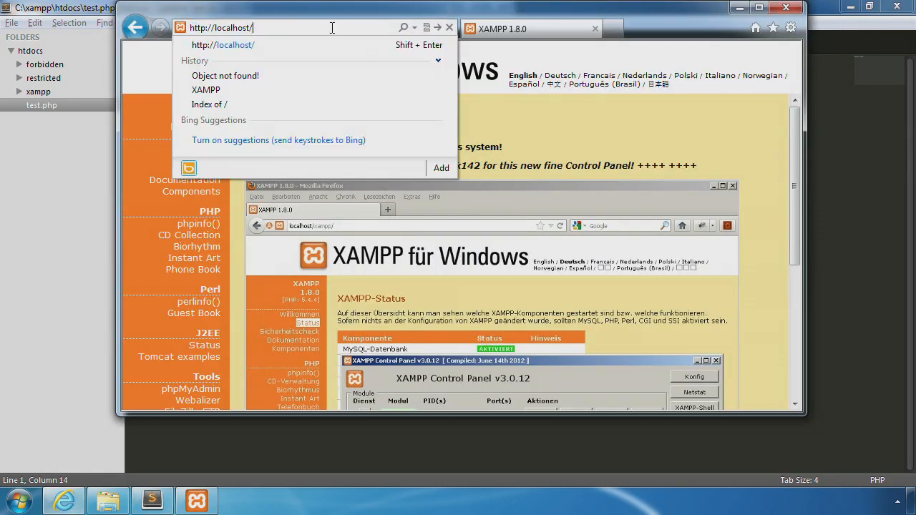
pyautogui.press('Return')
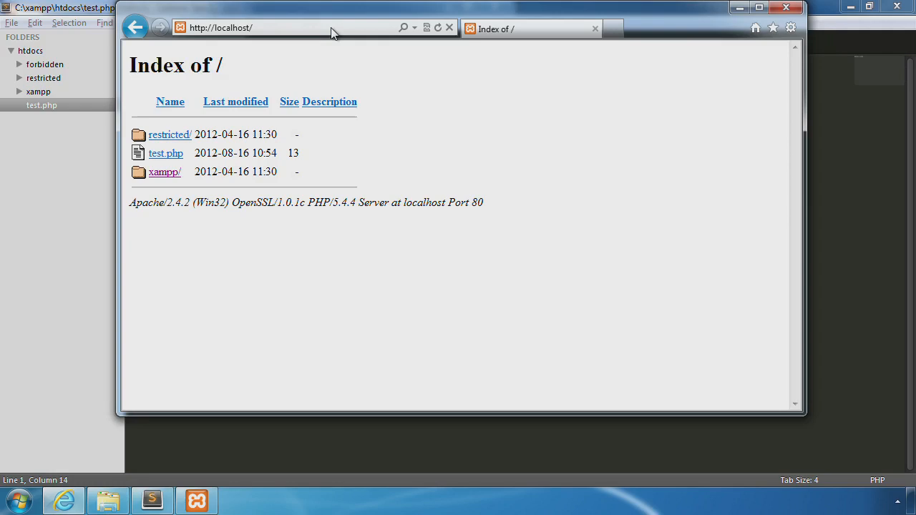
pyautogui.click(166, 154)
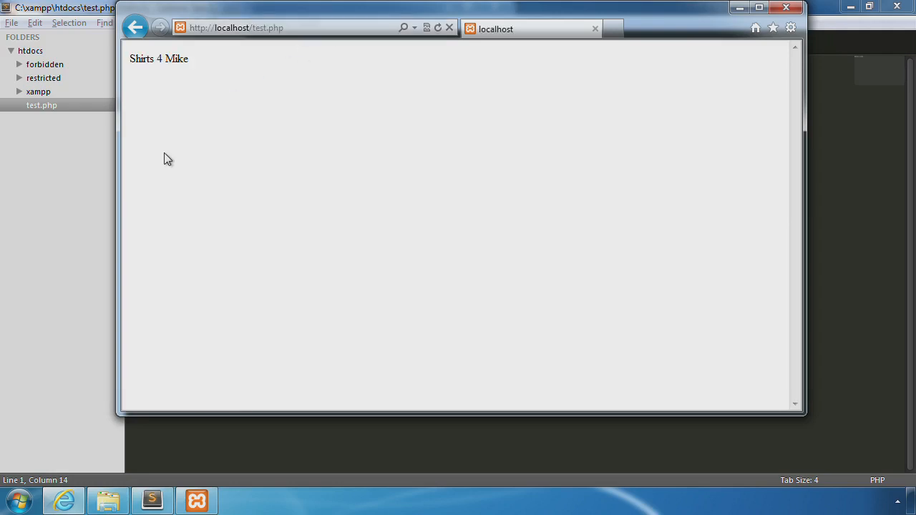